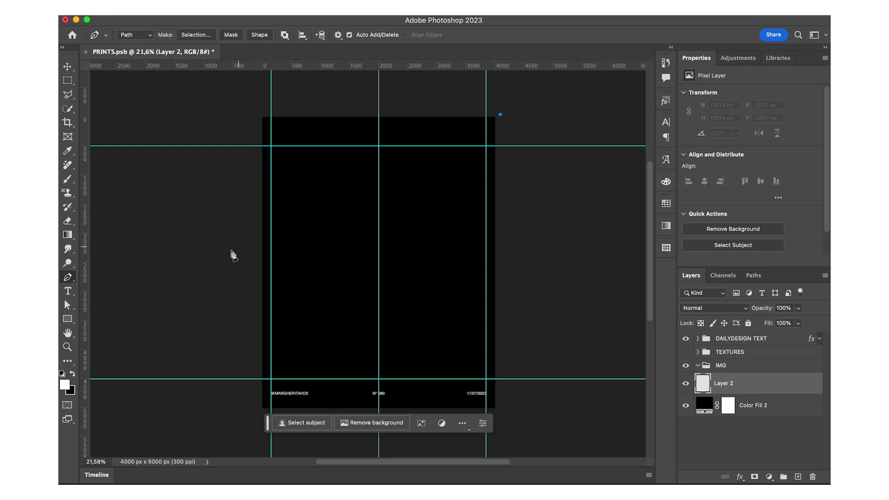
- Draw a closed wedge-shaped beam path, then nudge its top-right point slightly
click(230, 251)
click(252, 420)
click(316, 444)
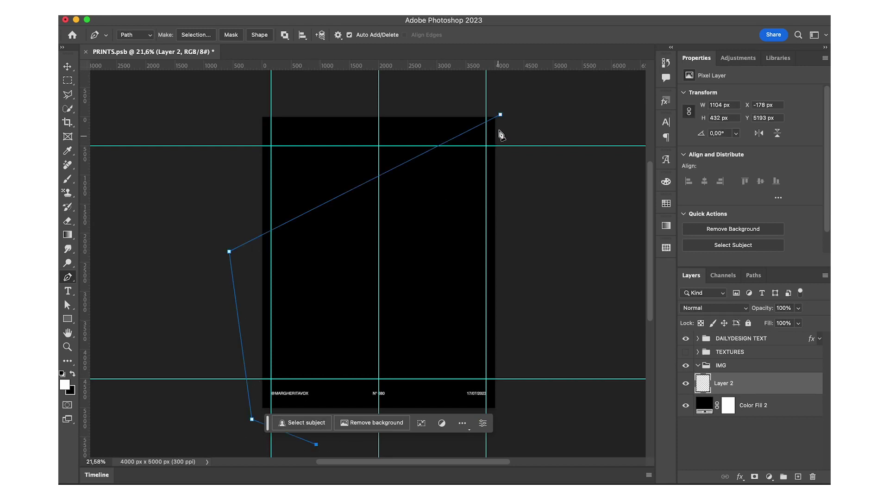
click(501, 116)
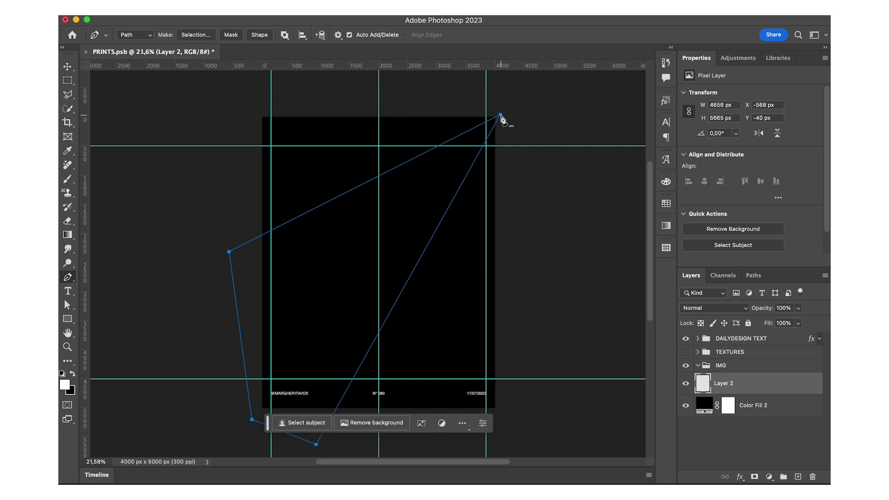
key(a)
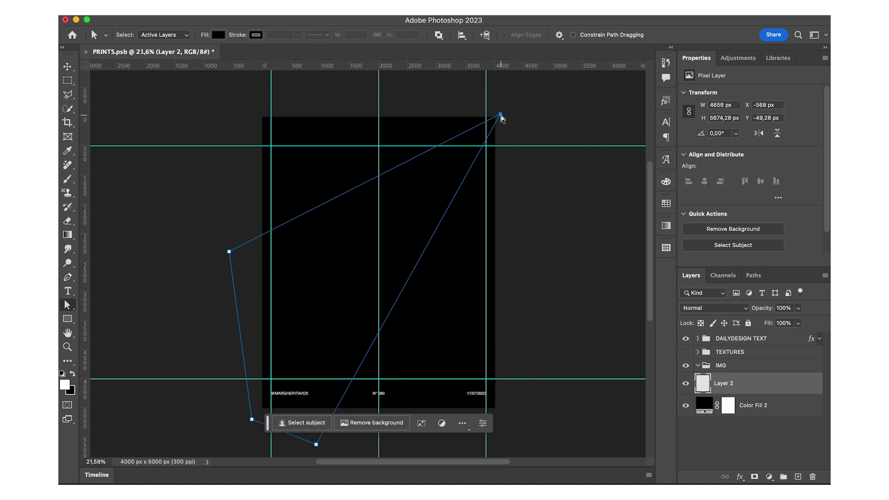
drag(502, 116, 501, 117)
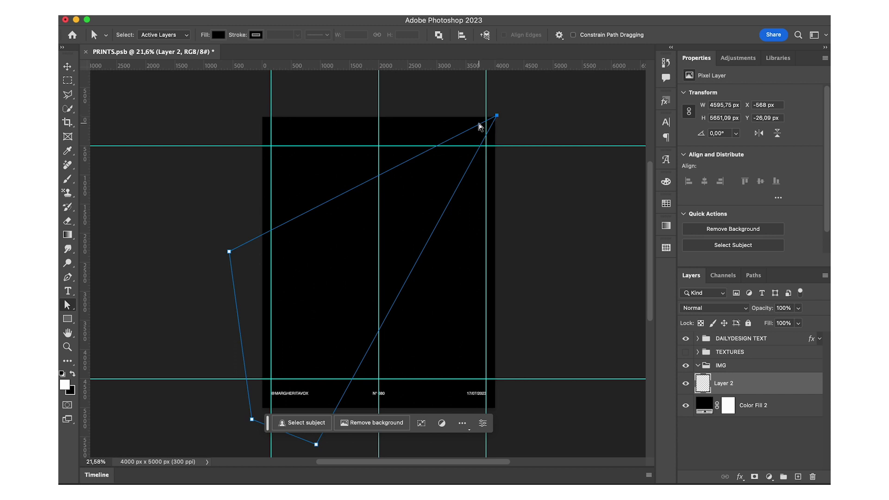
- Convert the beam path to a selection with 0 feather and fill it with white
key(p)
click(197, 35)
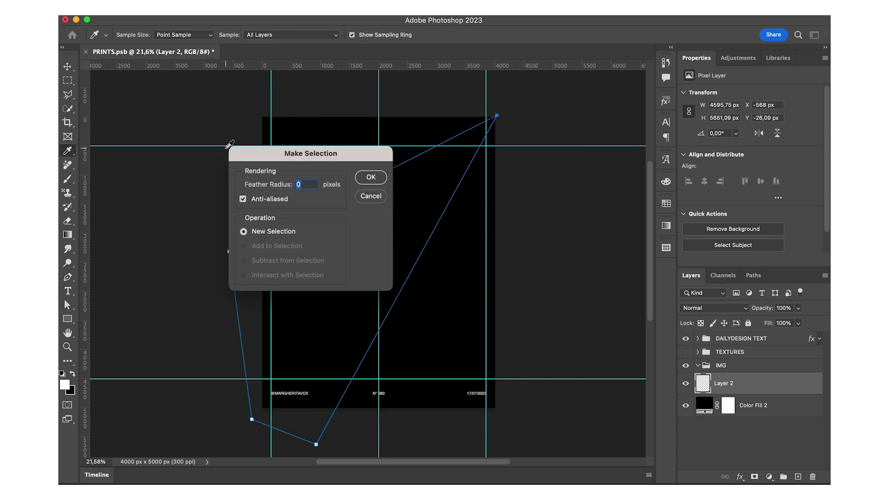
key(Return)
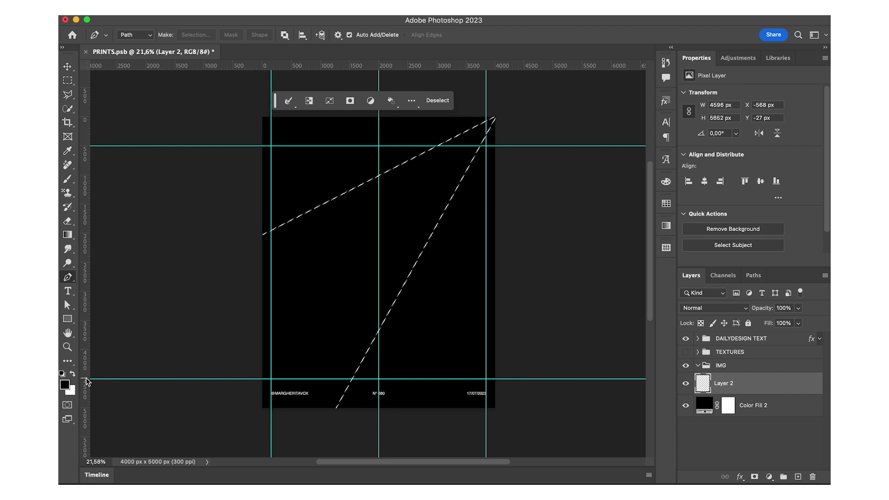
key(alt+BackSpace)
- Deselect the beam and soften its edges with a 20 px Gaussian Blur
key(x)
key(super+d)
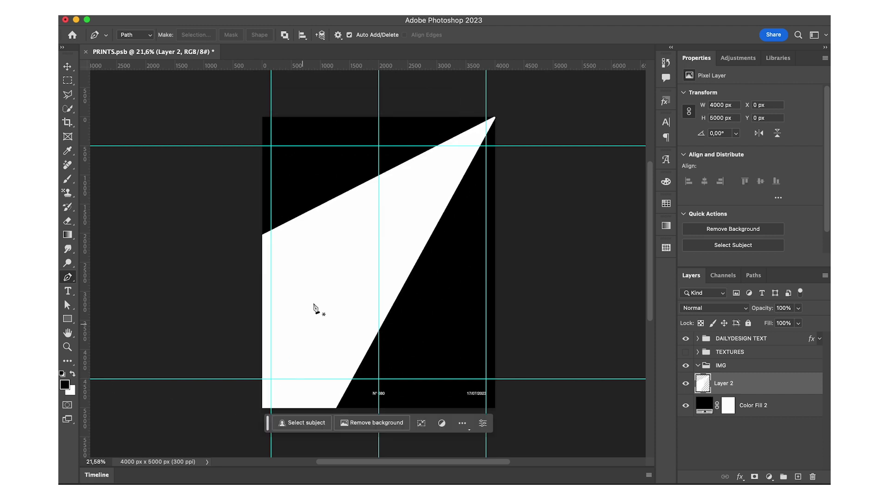
key(v)
click(302, 15)
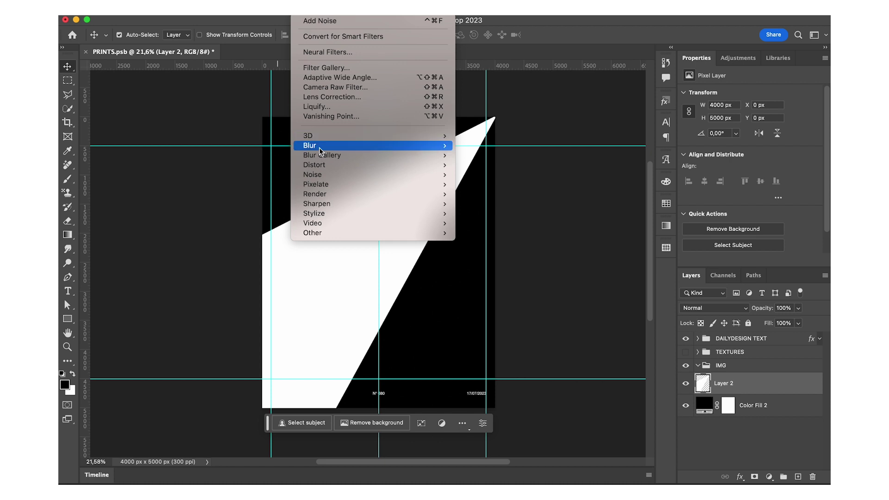
mouse_move(319, 148)
click(518, 187)
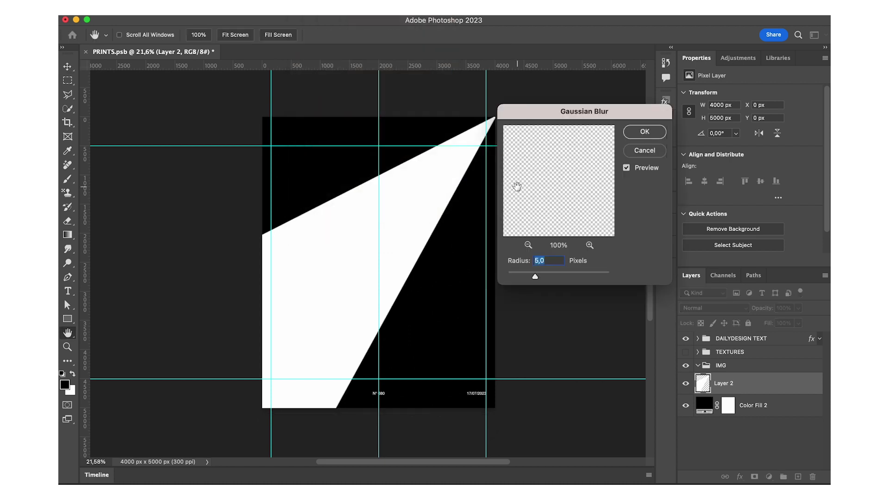
key(Up)
key(Up)
key(Up)
key(Up)
key(Up)
key(Up)
key(Up)
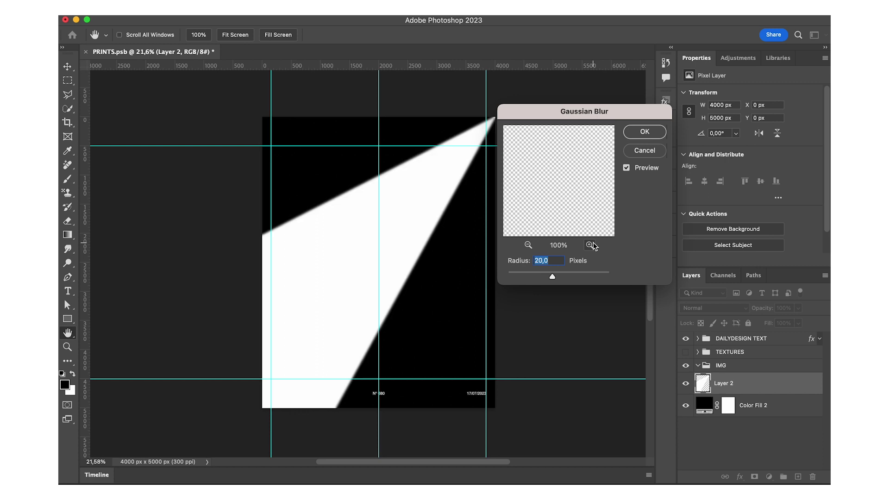
key(Return)
- Enlarge the beam layer to about 102% past the top-right corner
key(v)
key(ctrl+t)
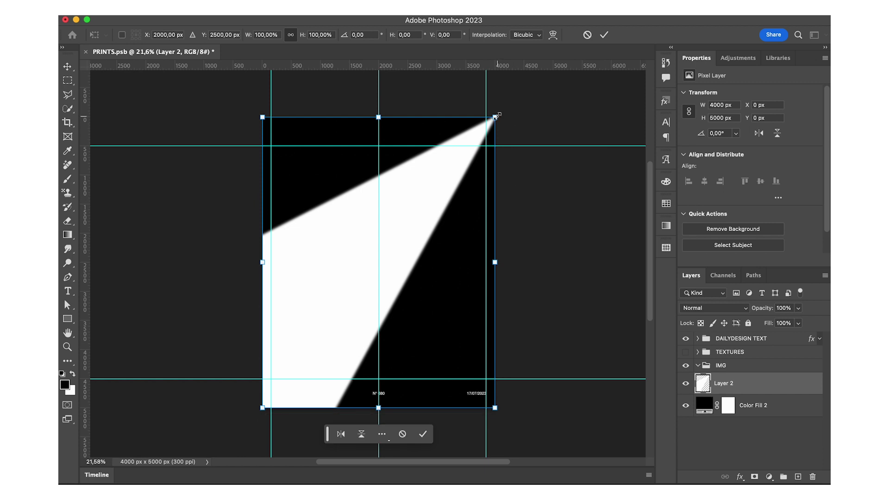
drag(495, 117, 498, 113)
key(Return)
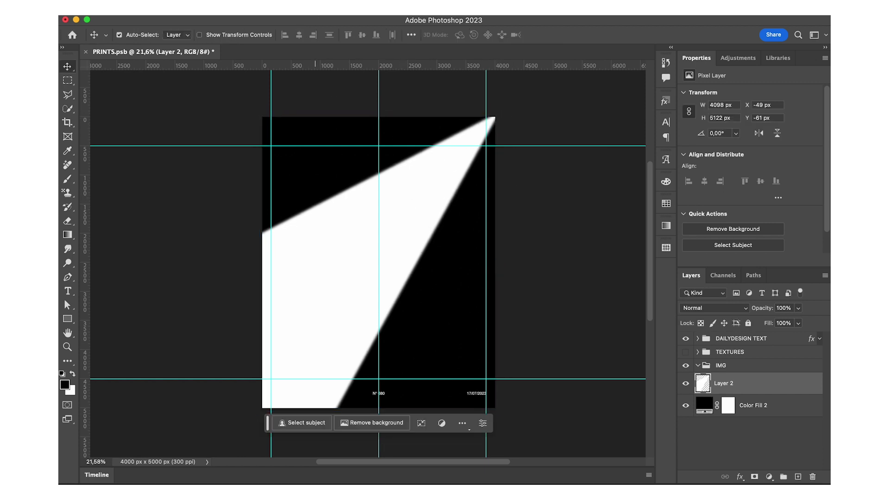
- Duplicate the beam layer and apply a Spin Radial Blur of 10 to the copy
key(ctrl+j)
click(305, 8)
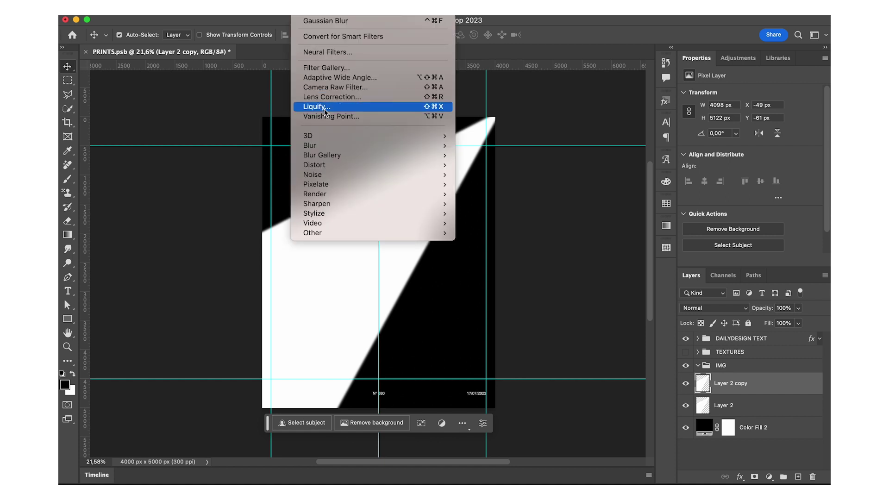
mouse_move(331, 139)
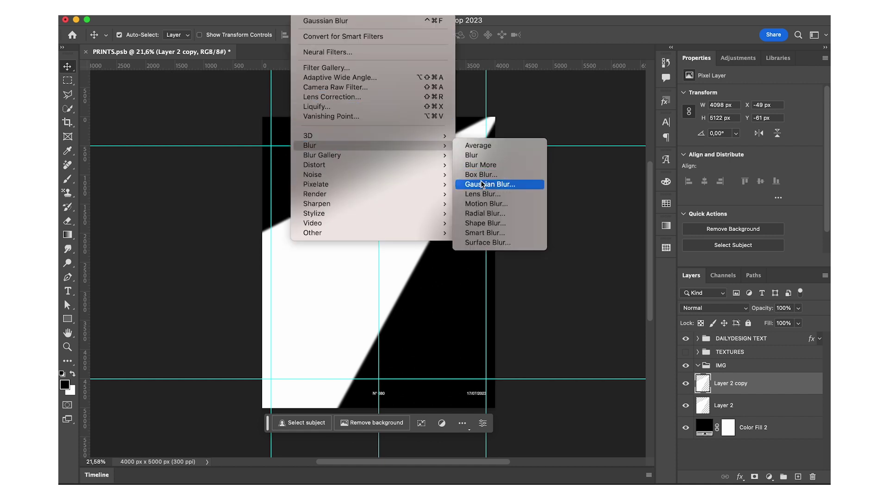
click(484, 210)
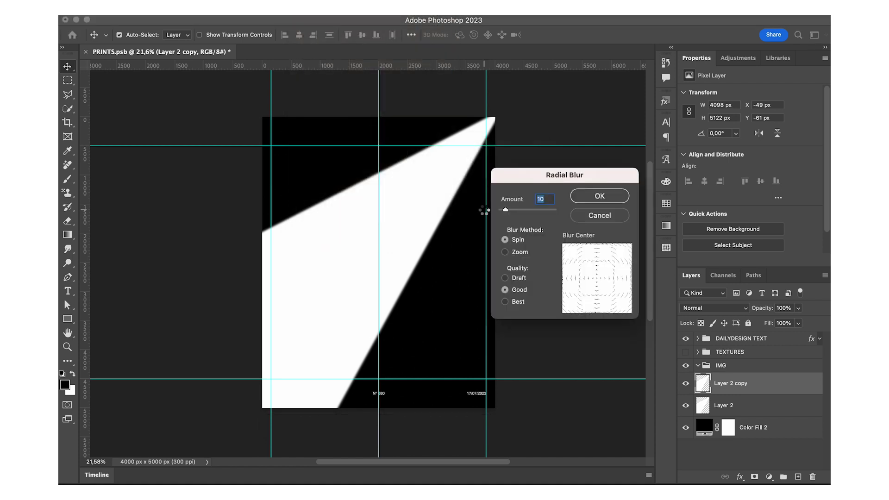
key(Return)
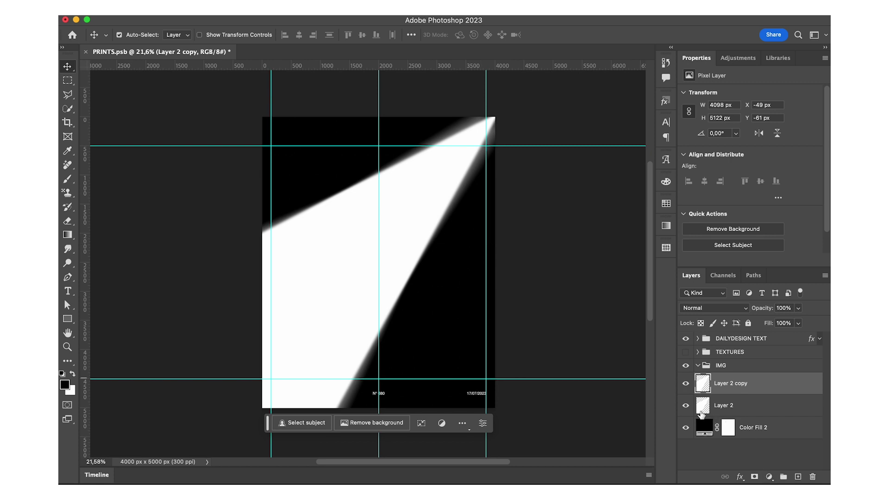
- Add a layer mask to Layer 2 copy and paint black at 40% opacity on its top-right edge
click(686, 407)
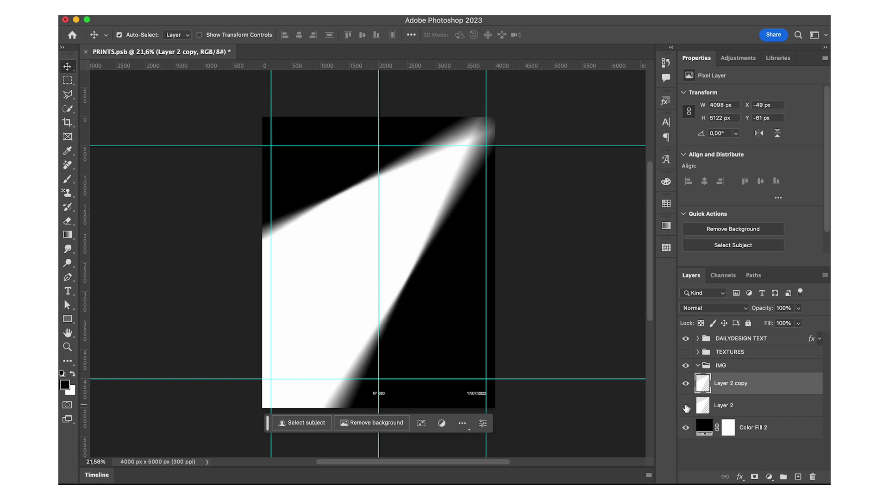
click(755, 477)
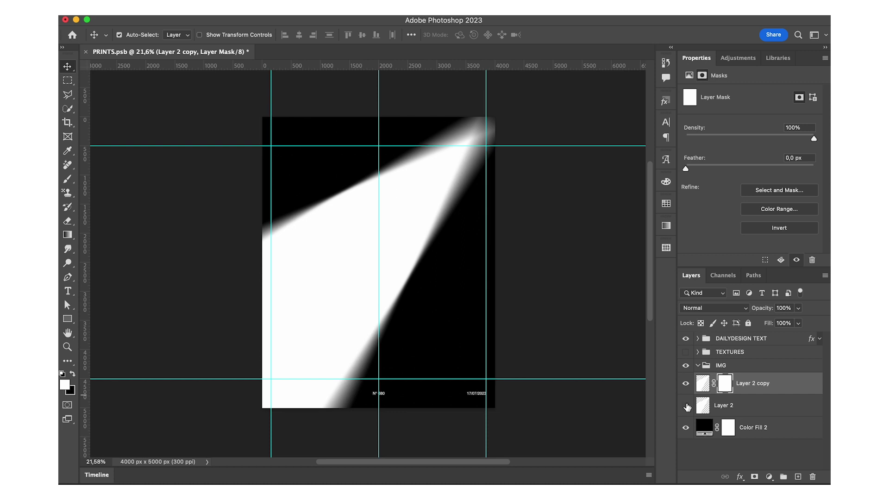
click(686, 408)
key(b)
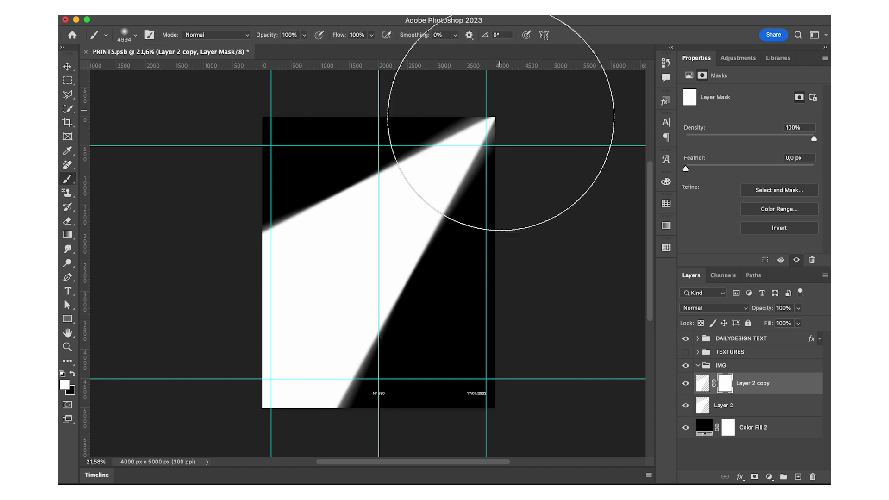
drag(458, 184, 278, 193)
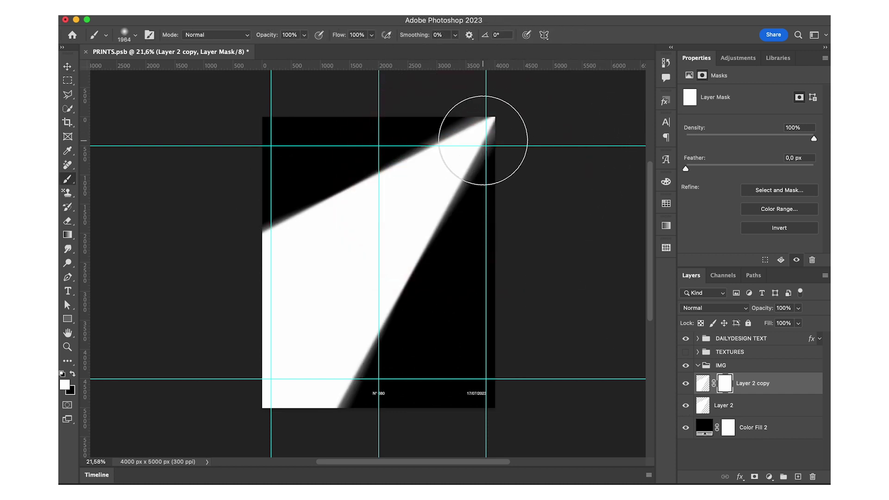
key(x)
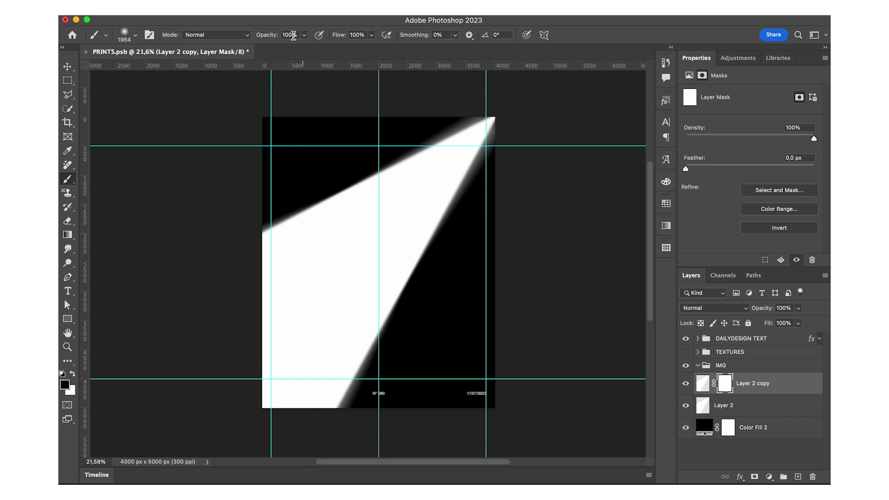
text(40)
key(Return)
mouse_move(501, 105)
mouse_down()
mouse_move(496, 155)
mouse_move(522, 159)
mouse_move(471, 239)
mouse_move(488, 107)
mouse_move(459, 99)
mouse_move(499, 103)
mouse_up()
- Duplicate to Layer 2 copy 2 and brush its mask to hide part of the beam's top
key(v)
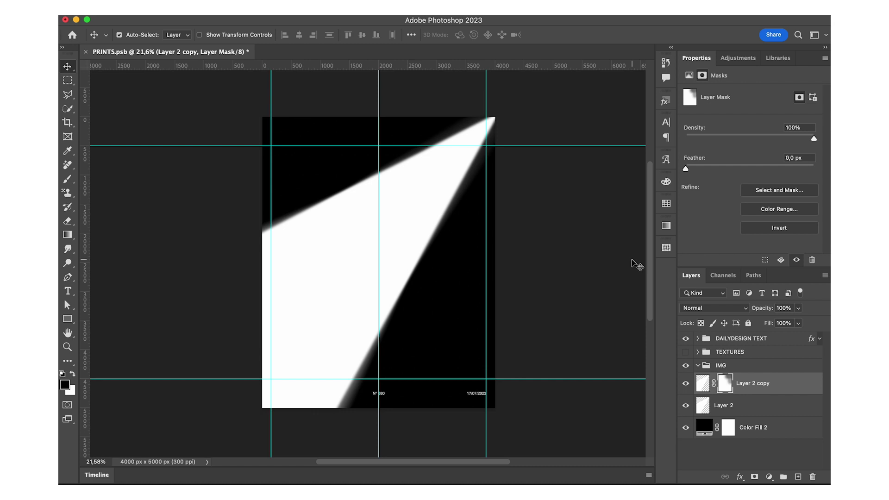
key(b)
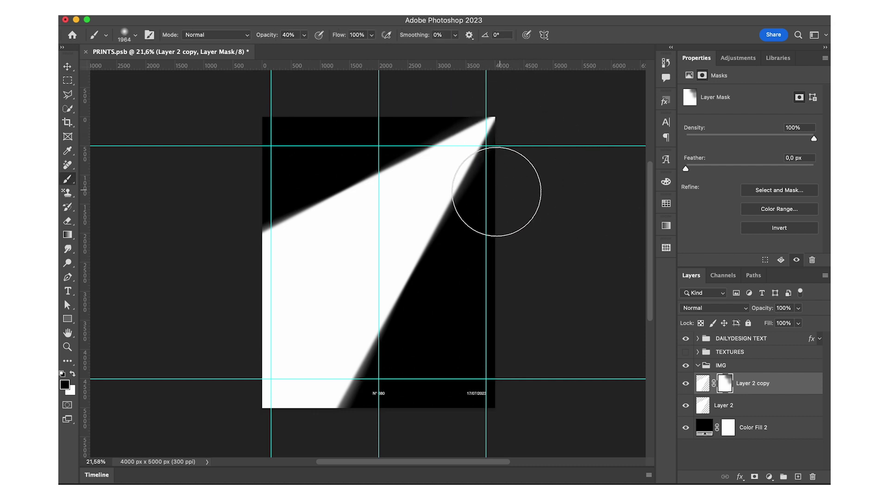
key(v)
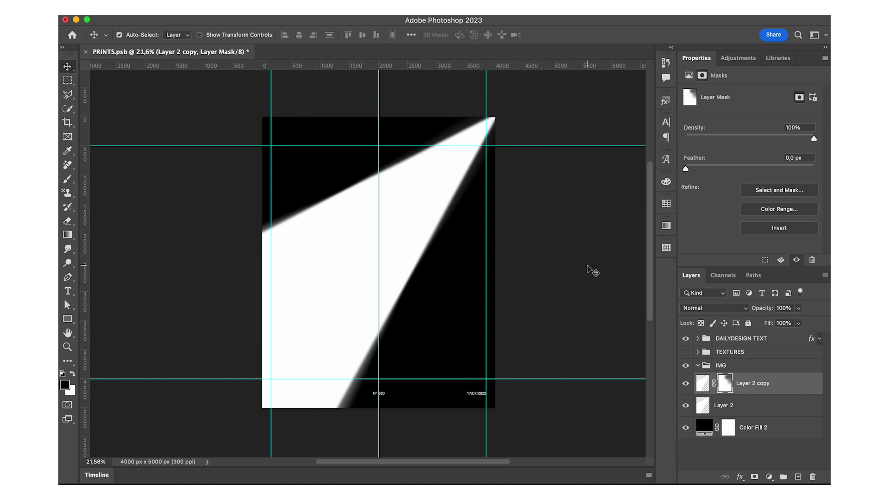
key(super+j)
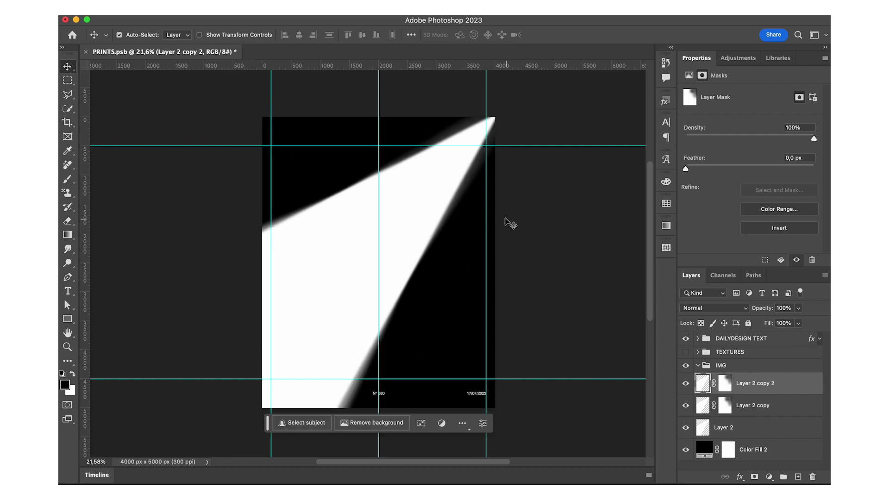
click(725, 383)
key(b)
mouse_move(449, 204)
mouse_down()
mouse_move(476, 150)
mouse_move(430, 248)
mouse_move(479, 162)
mouse_move(472, 131)
mouse_move(391, 171)
mouse_up()
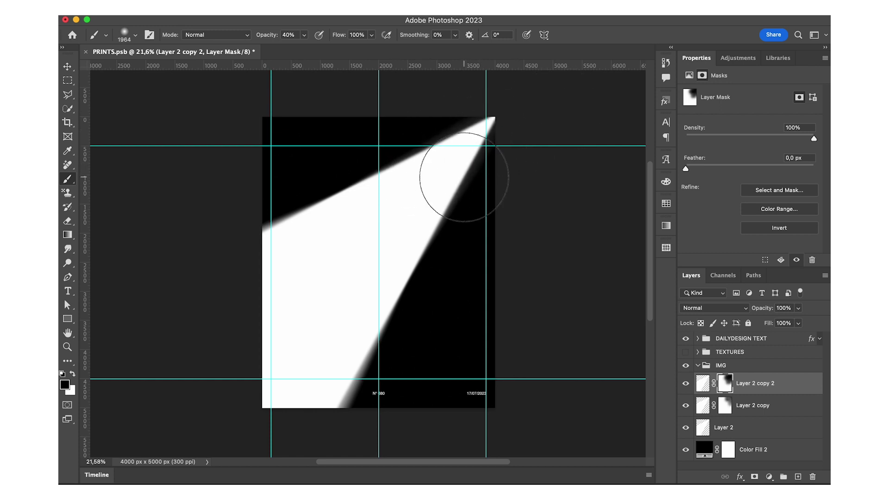
- Add a WHEN text layer near the poster's top left, coloured white
key(v)
key(t)
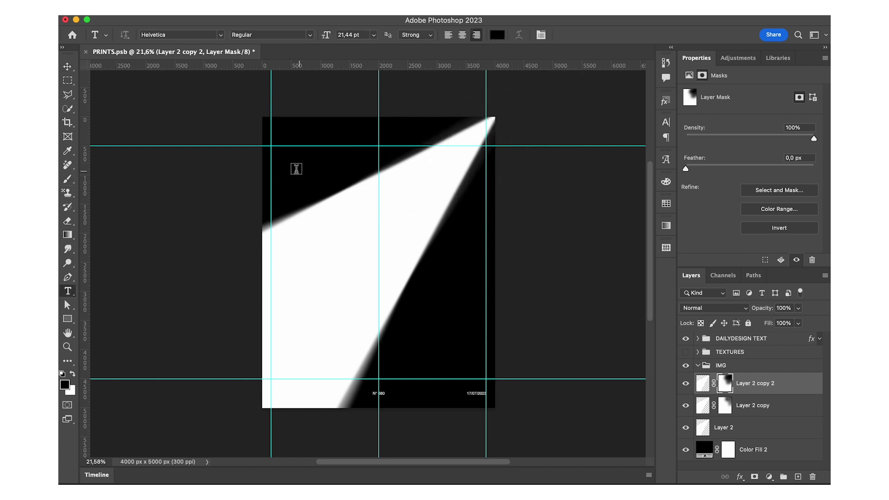
click(285, 163)
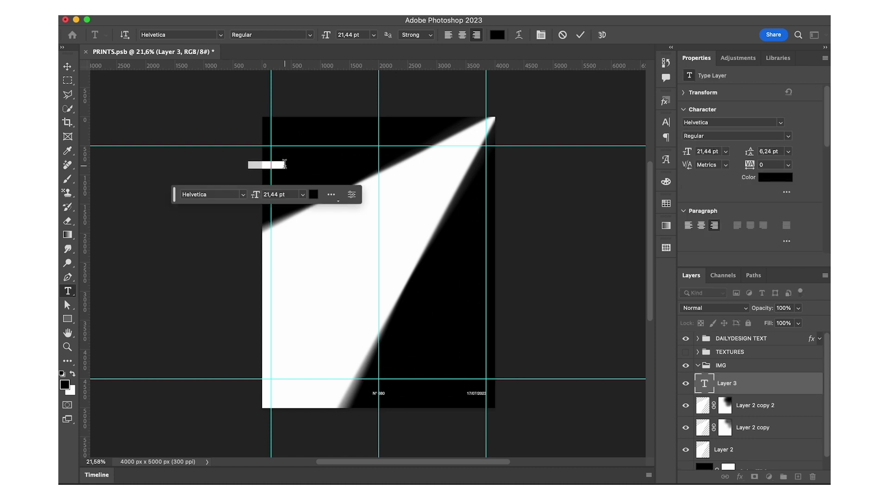
key(BackSpace)
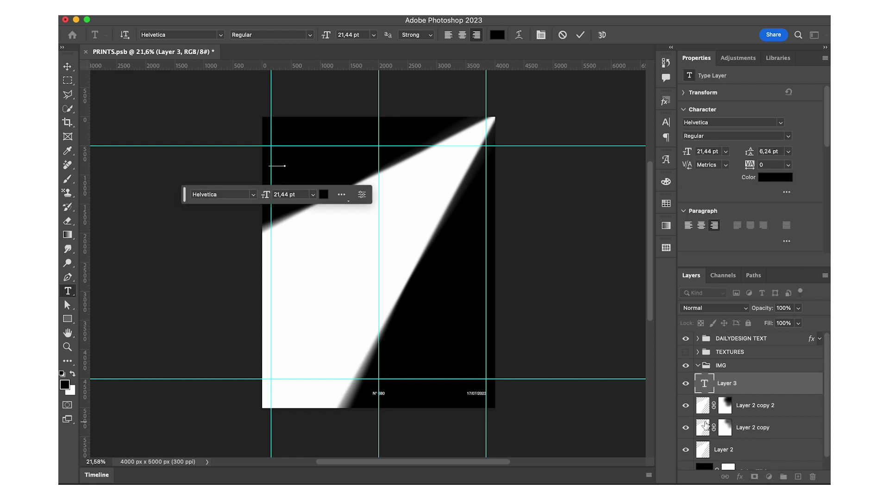
click(760, 378)
click(769, 177)
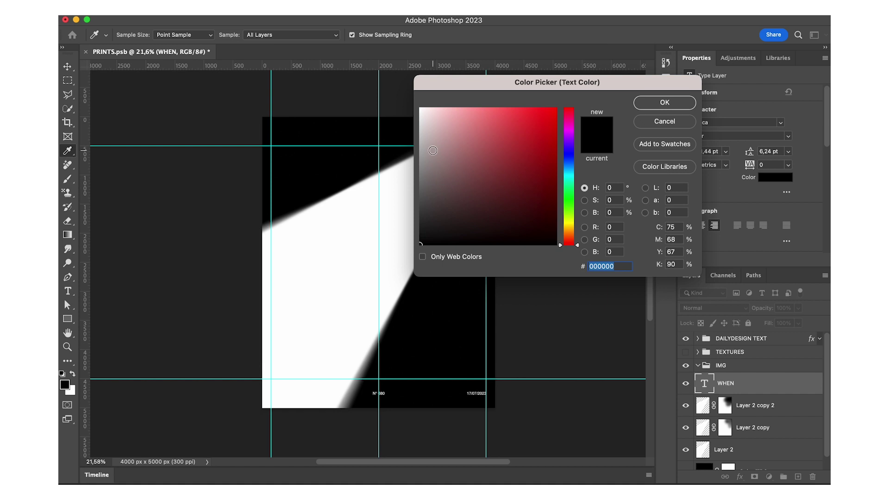
drag(422, 115, 395, 79)
key(Return)
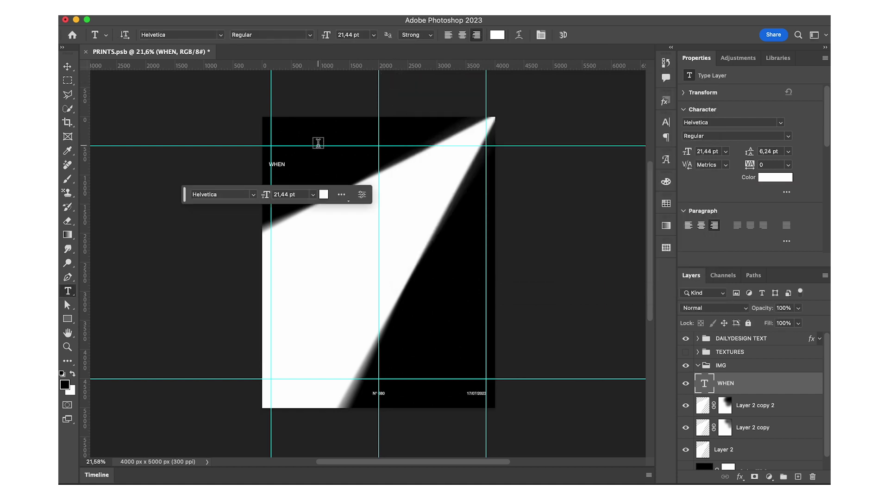
- Move WHEN down into the white beam and recolour it black
key(v)
drag(279, 168, 311, 241)
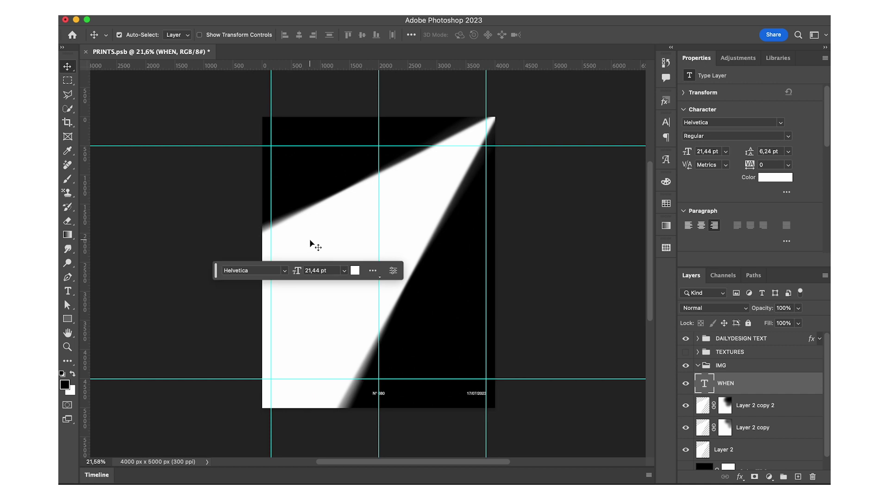
click(784, 182)
drag(505, 225, 563, 268)
key(Return)
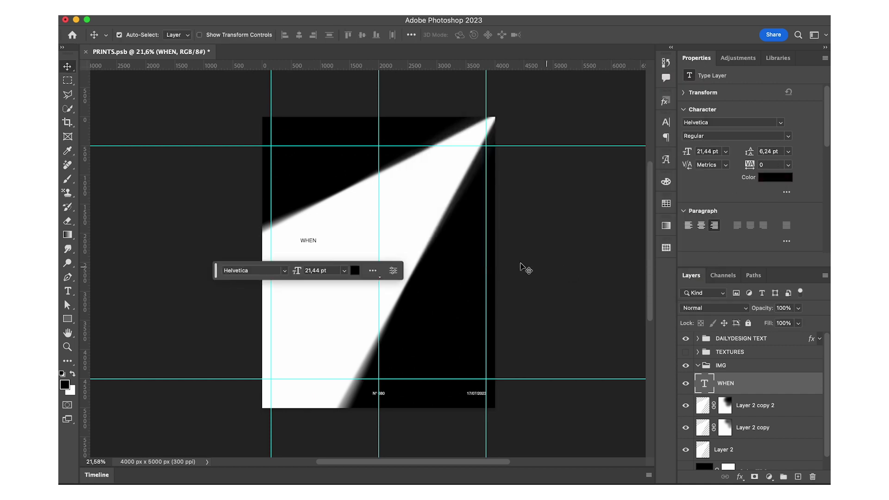
double_click(311, 241)
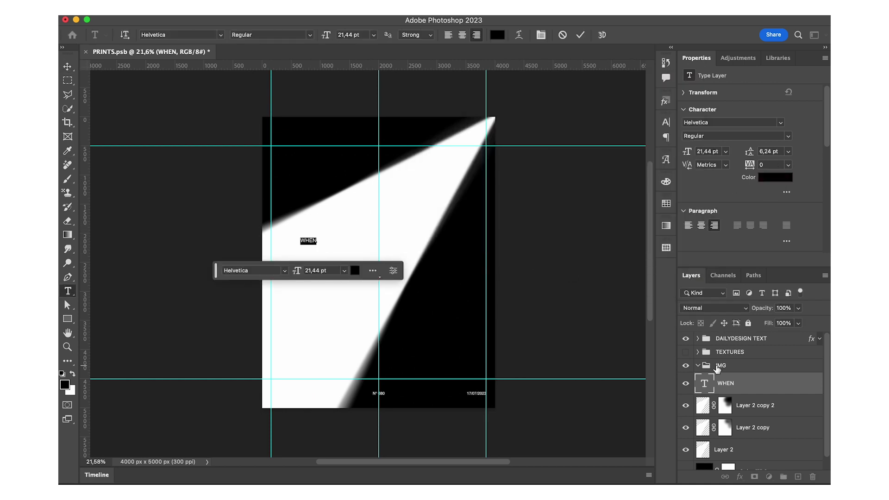
- Duplicate WHEN, shift the copy down-right, and change it to YOU'RE
key(super+j)
key(super+t)
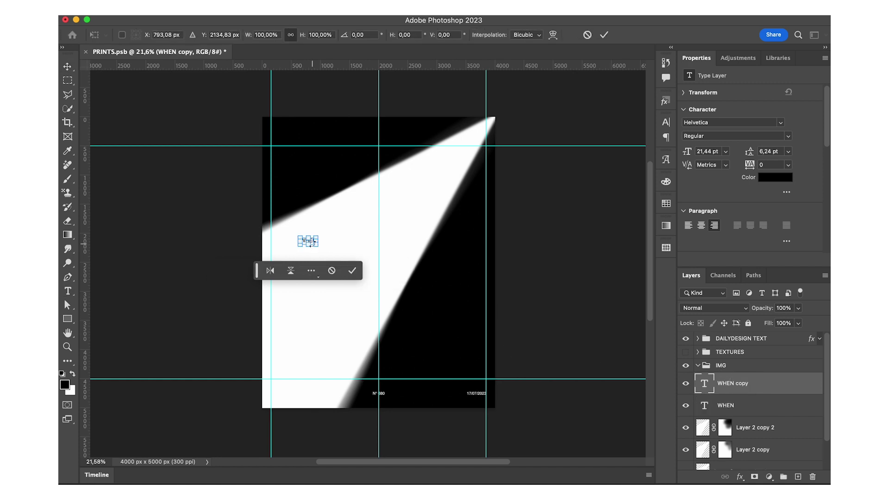
key(shift+Down)
key(shift+Down)
key(shift+Down)
key(shift+Down)
key(shift+Down)
key(shift+Down)
key(shift+Down)
key(shift+Down)
key(shift+Down)
key(shift+Down)
key(shift+Right)
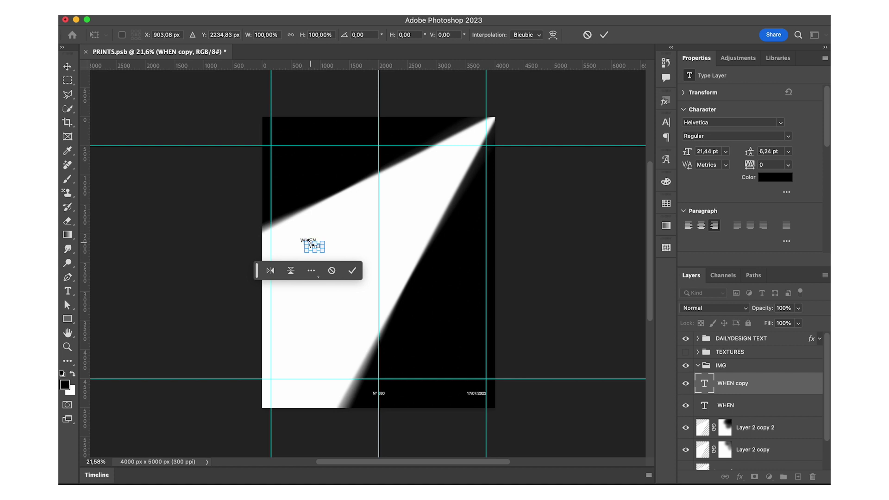
key(Return)
double_click(320, 247)
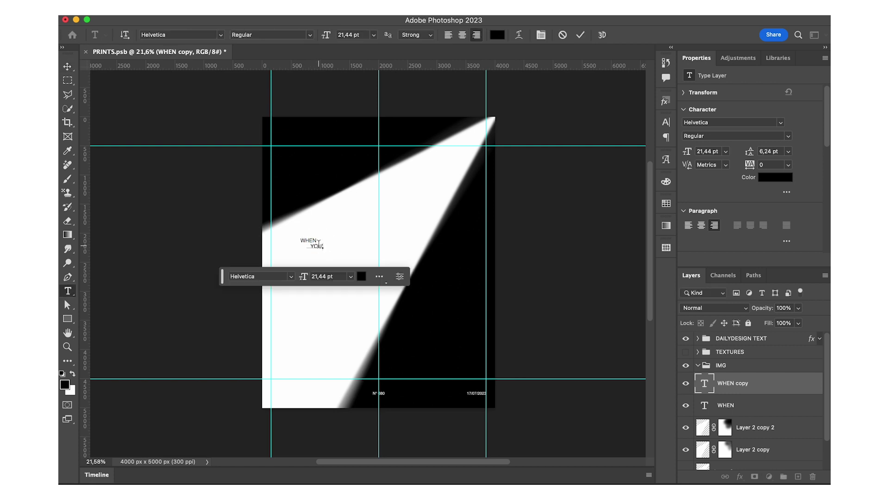
text(Y)
key(Escape)
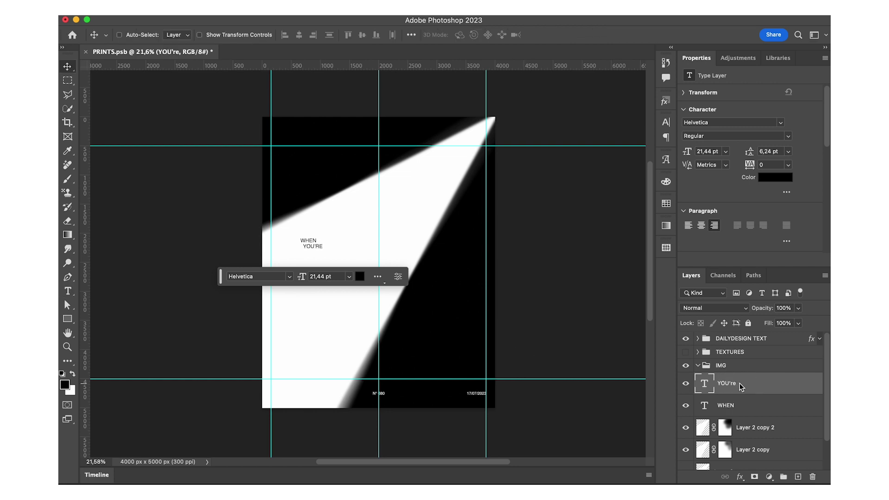
- Duplicate YOU'RE, shift the copy down-left, and change it to LOST
key(super+j)
key(super+t)
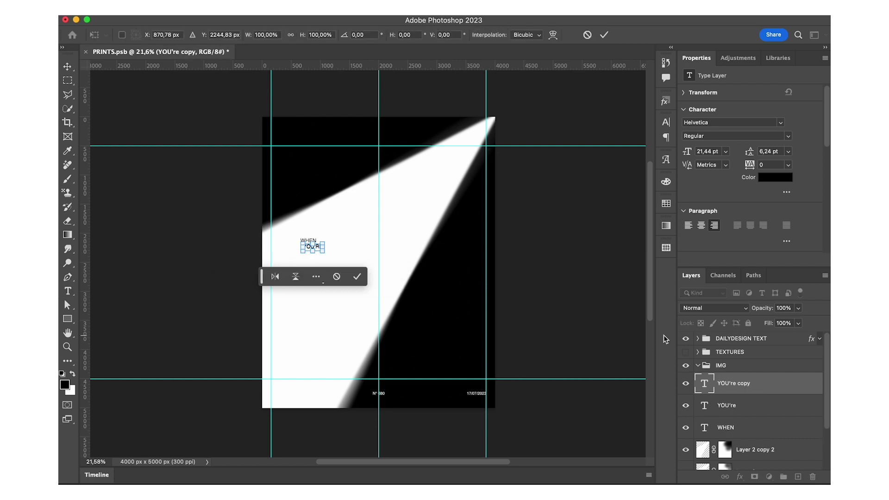
key(shift+Down)
key(shift+Down)
key(shift+Down)
key(shift+Down)
key(shift+Down)
key(shift+Down)
key(shift+Down)
key(shift+Down)
key(shift+Down)
key(shift+Down)
key(shift+Left)
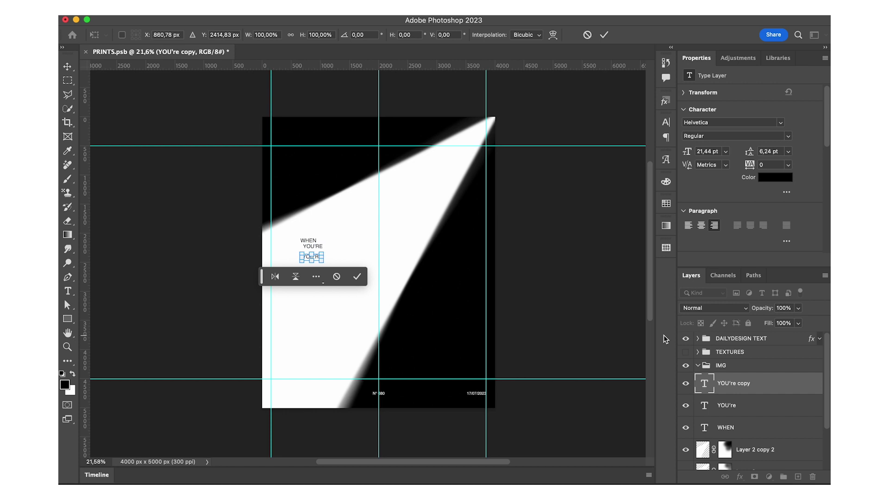
key(shift+Left)
key(shift+Left)
key(shift+Left)
key(Return)
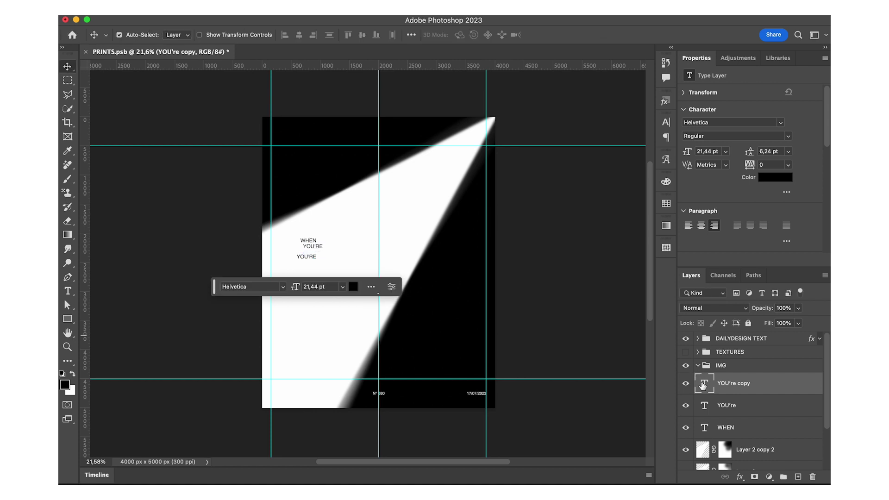
double_click(703, 385)
text(LOST)
key(Escape)
- Nudge LOST left and place an IN copy lower to the right
key(v)
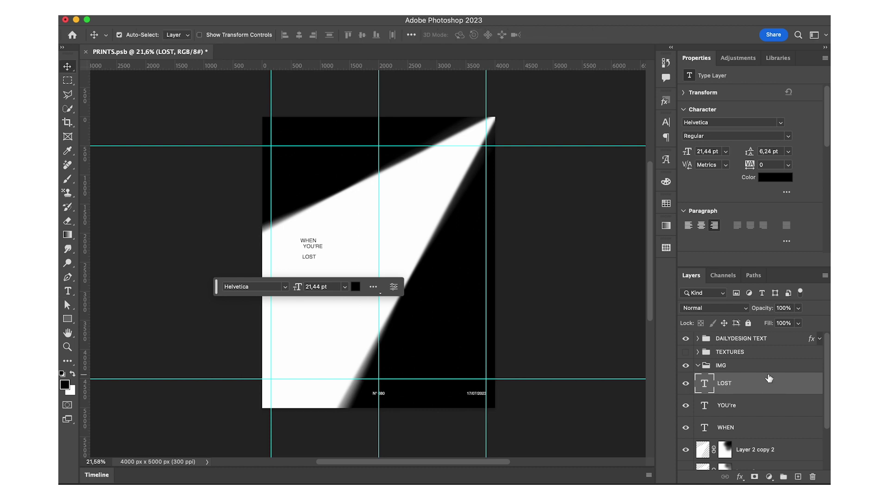
key(shift+Left)
key(shift+Left)
key(shift+Left)
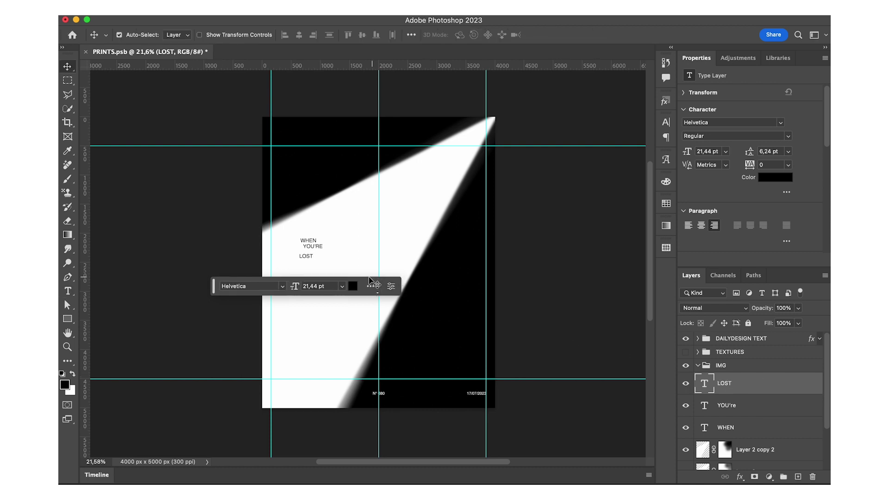
drag(308, 259, 328, 268)
double_click(328, 265)
key(super+Return)
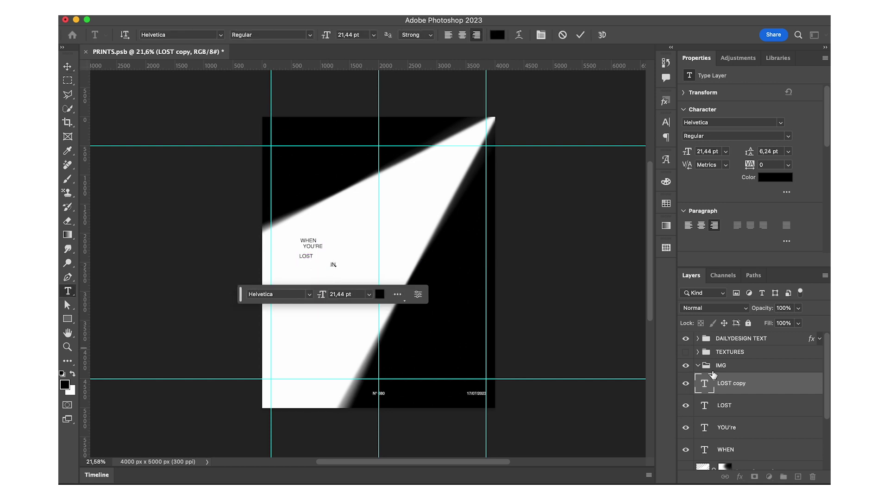
- Place a THE copy below and left of IN
key(v)
drag(338, 265, 327, 276)
double_click(324, 275)
text(THE)
key(super+Return)
- Place a DARK copy further down the beam
key(v)
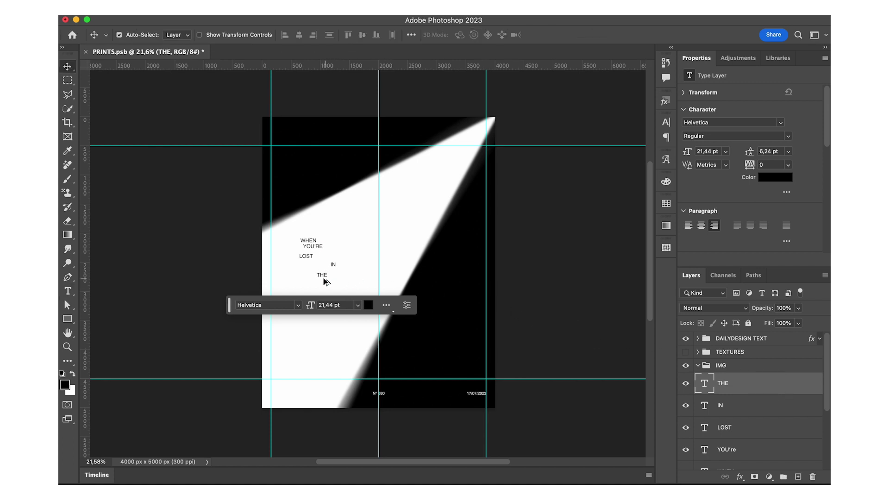
drag(324, 281, 317, 317)
double_click(317, 310)
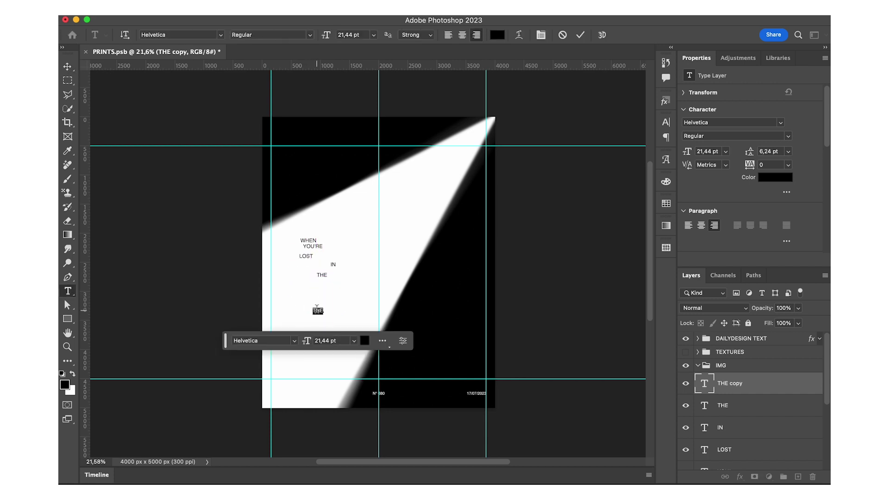
text(DARK)
key(Escape)
key(v)
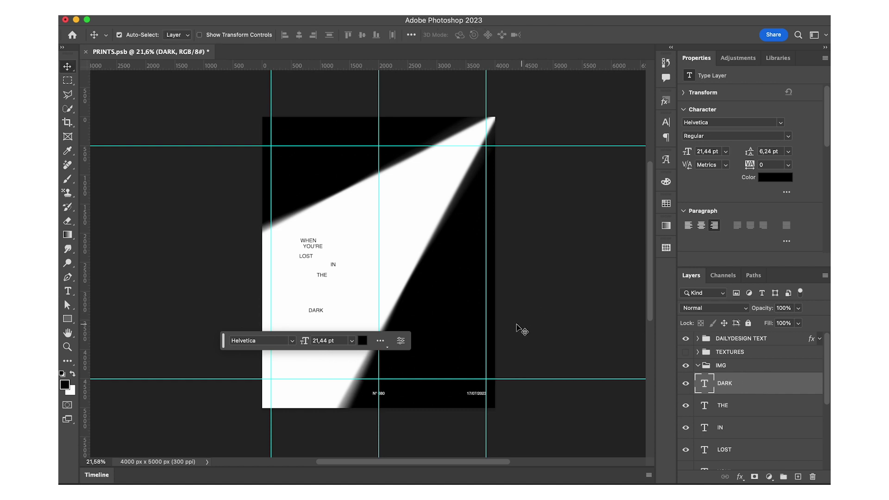
- Copy DARK into the black area, make it white, and retype it as LOOK FOR THE LIGHT
drag(316, 314, 441, 312)
click(773, 179)
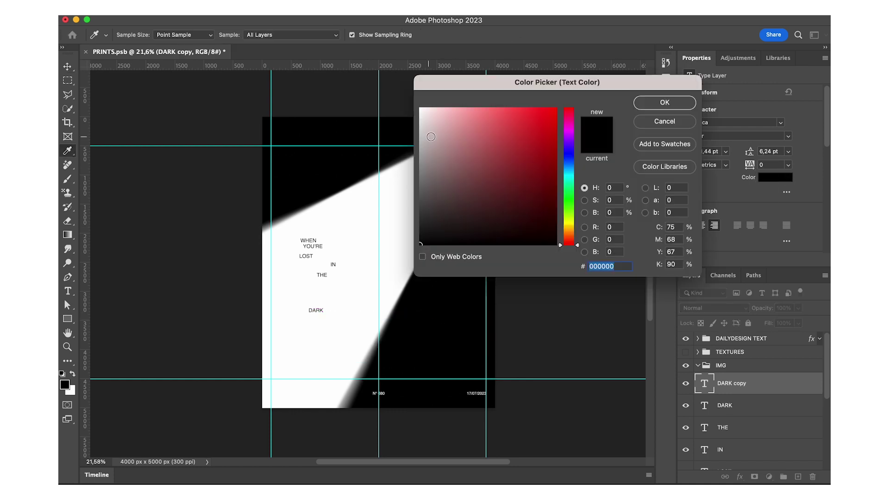
drag(441, 136, 397, 93)
key(Return)
click(441, 315)
double_click(440, 315)
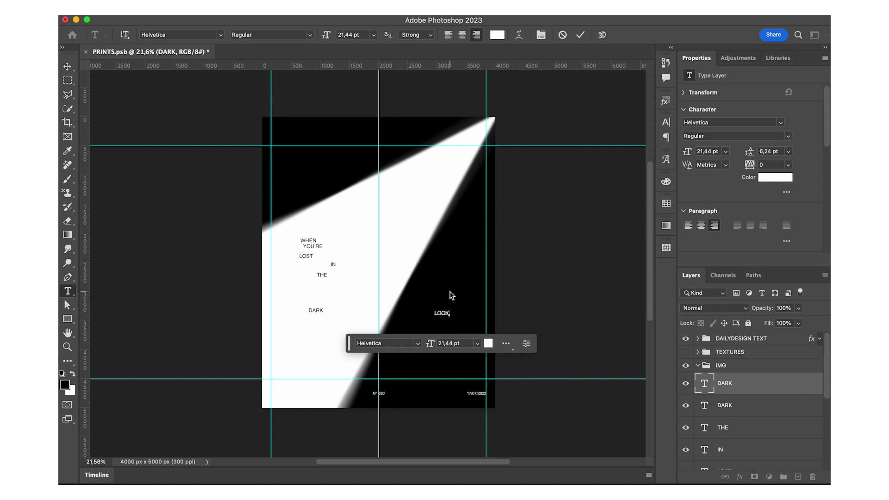
text(LOOK FOR THE LIGHT)
key(Escape)
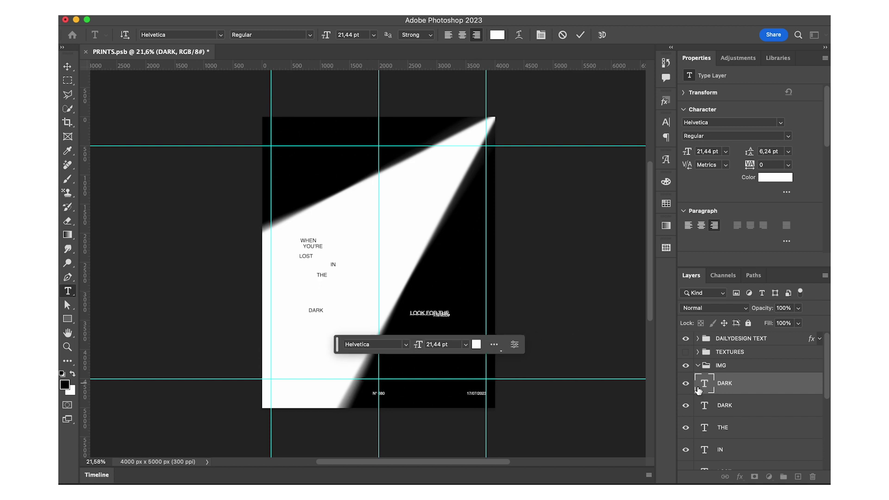
- Set the caption's leading to 24 pt and move it toward the lower right
click(768, 151)
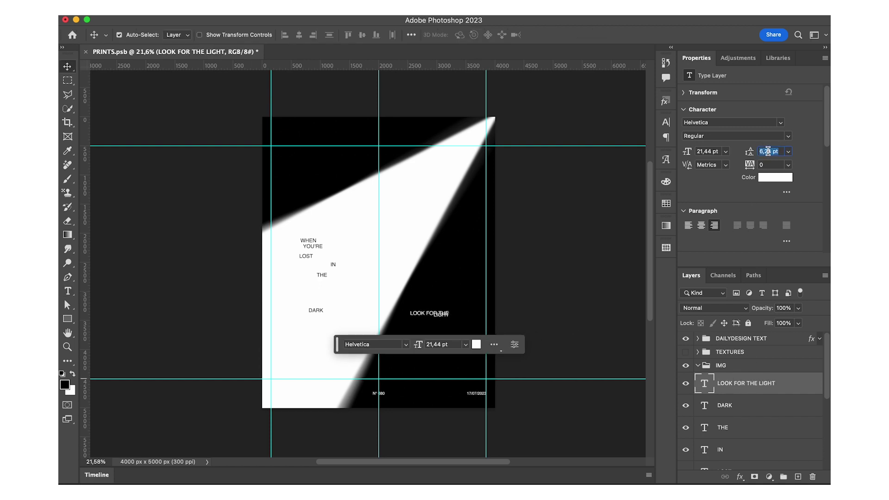
text(24)
key(Return)
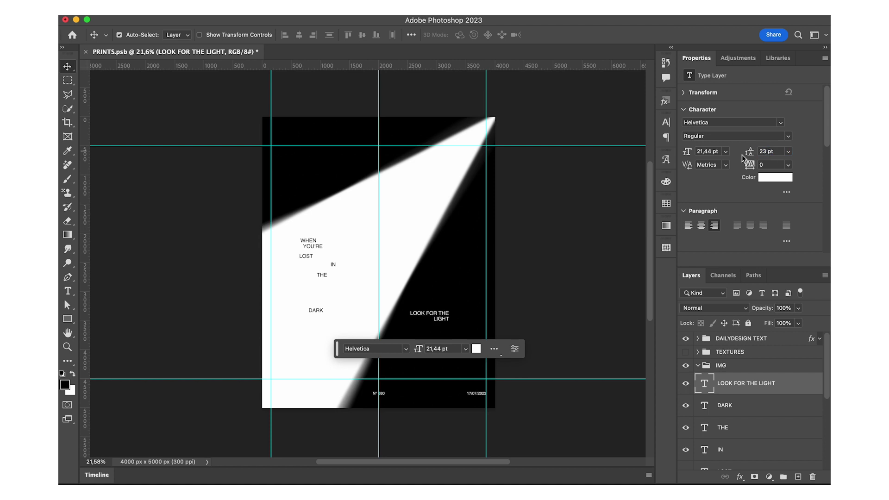
drag(434, 319, 453, 347)
- Add a Gradient Map adjustment layer using a navy-to-cream preset gradient
click(739, 58)
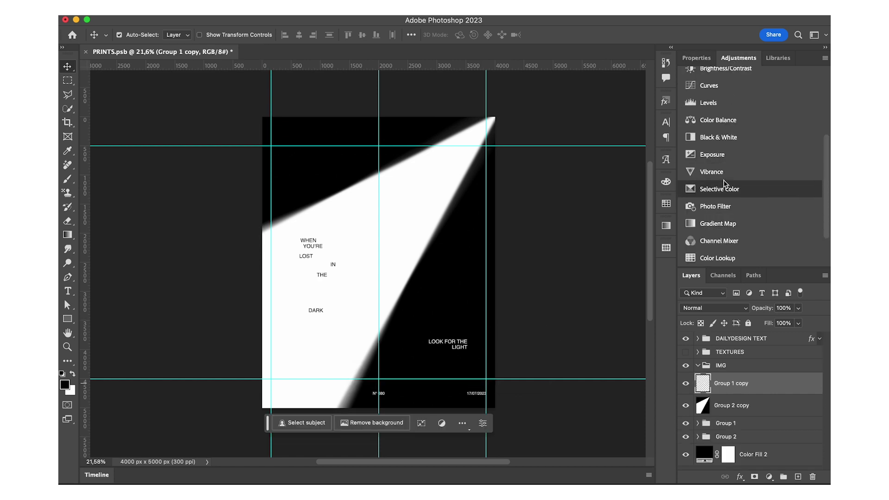
click(729, 223)
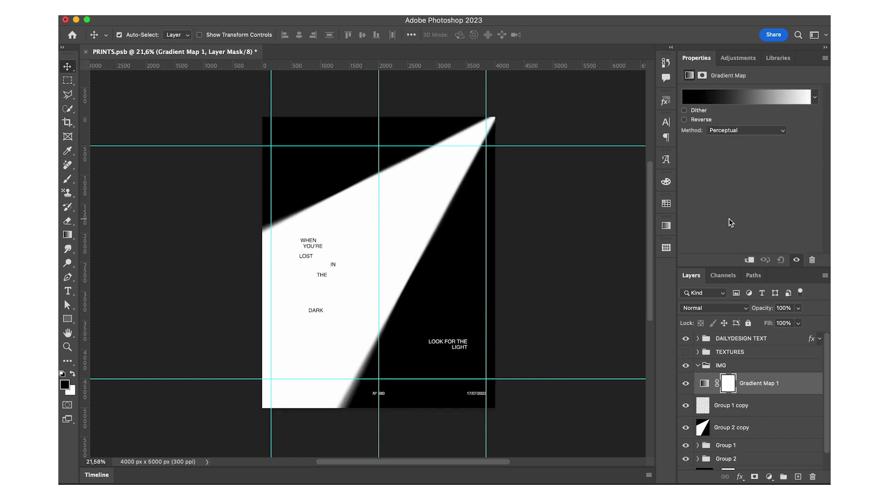
click(713, 96)
click(645, 194)
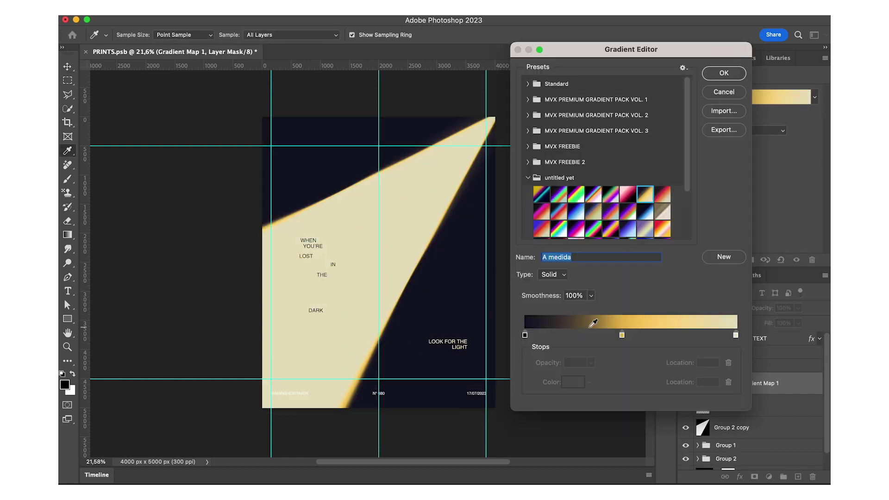
- Change the gradient's dark end stop to near-black 0b0b0b
double_click(525, 335)
click(431, 227)
click(423, 230)
mouse_move(423, 231)
mouse_down()
mouse_move(403, 234)
mouse_move(420, 239)
mouse_up()
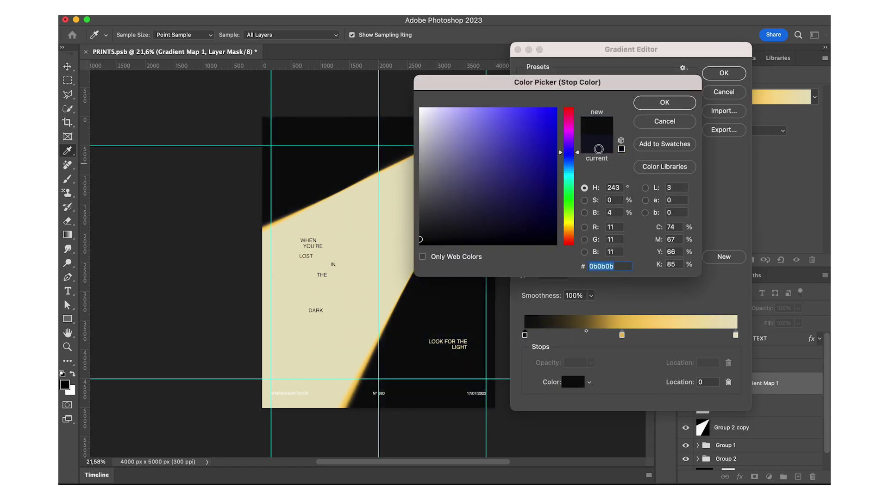
click(655, 109)
- Move the yellow stop to about 32 and make it a saturated orange-yellow
drag(622, 335, 572, 333)
click(525, 335)
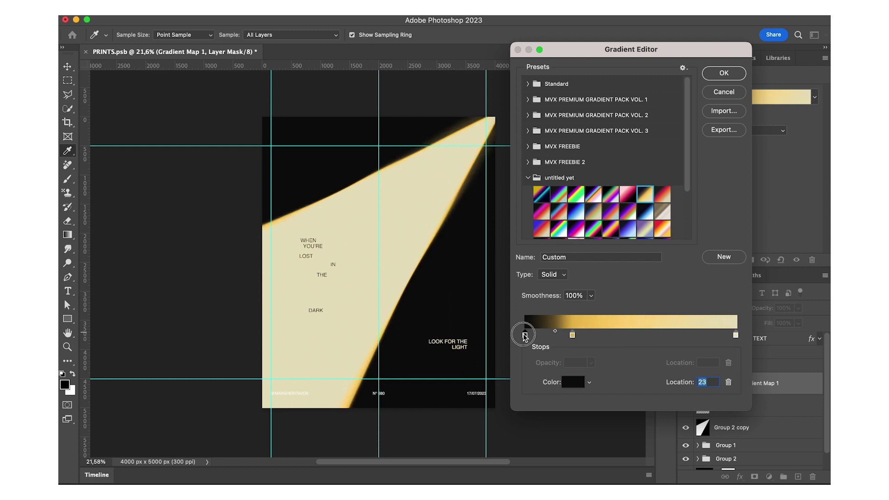
click(525, 335)
drag(573, 335, 594, 337)
double_click(594, 336)
drag(542, 122, 575, 101)
key(Return)
- Add a bright yellow stop at 59, remove the orange stop, and nudge yellow to 53
click(648, 335)
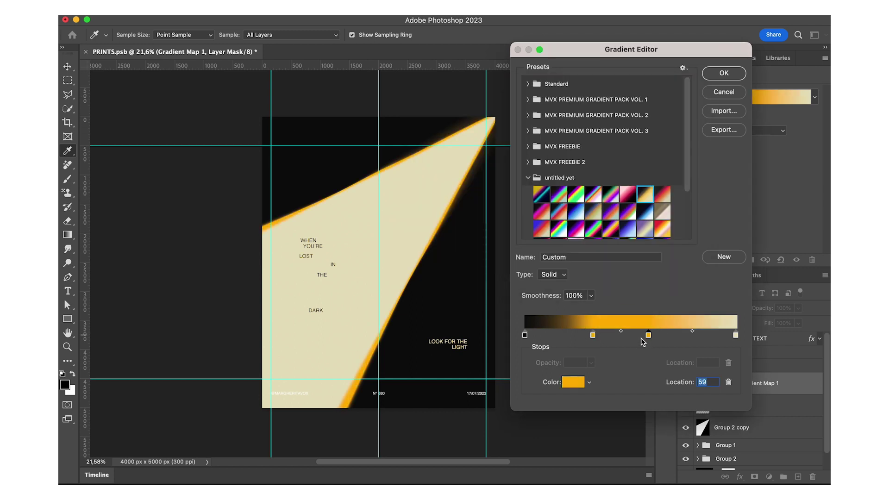
click(575, 387)
drag(569, 230, 569, 225)
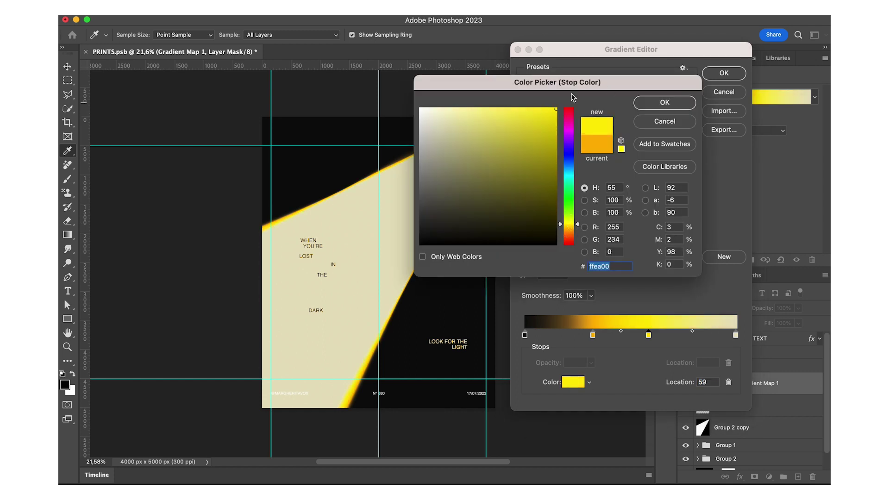
key(Return)
drag(593, 335, 596, 377)
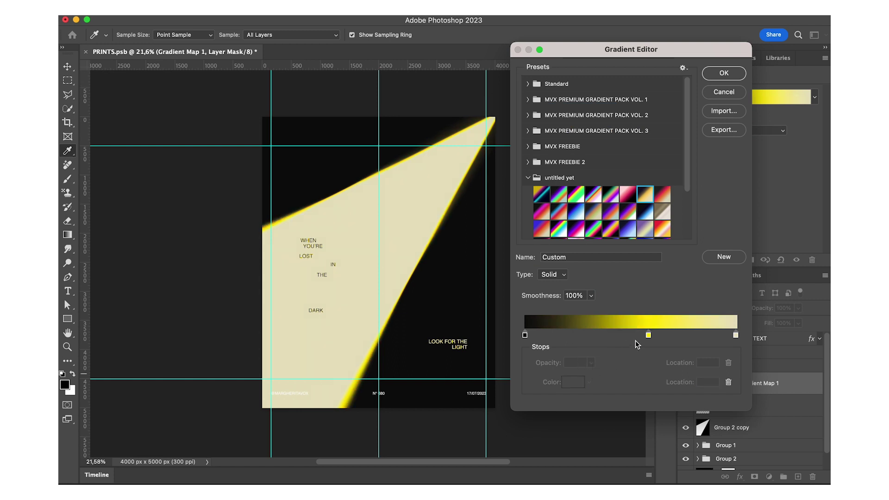
drag(648, 336, 637, 337)
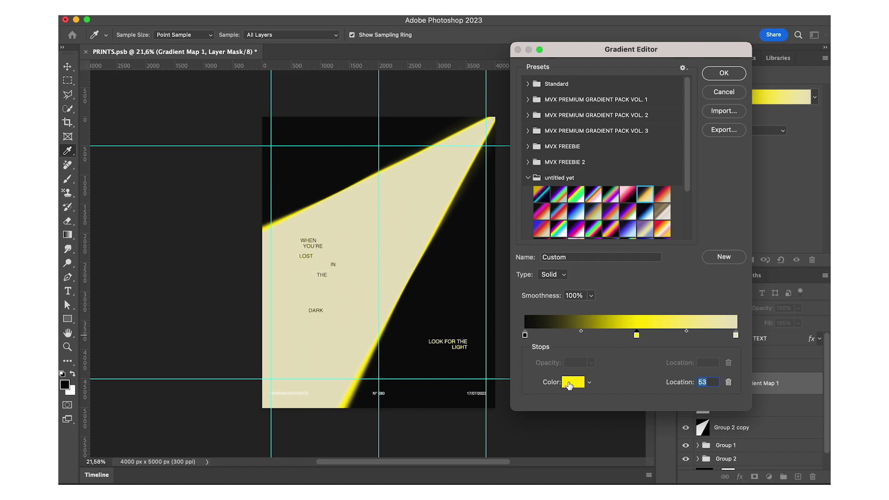
- Apply the A medida preset, recolouring its red stop orange and the 57 stop golden yellow
click(663, 195)
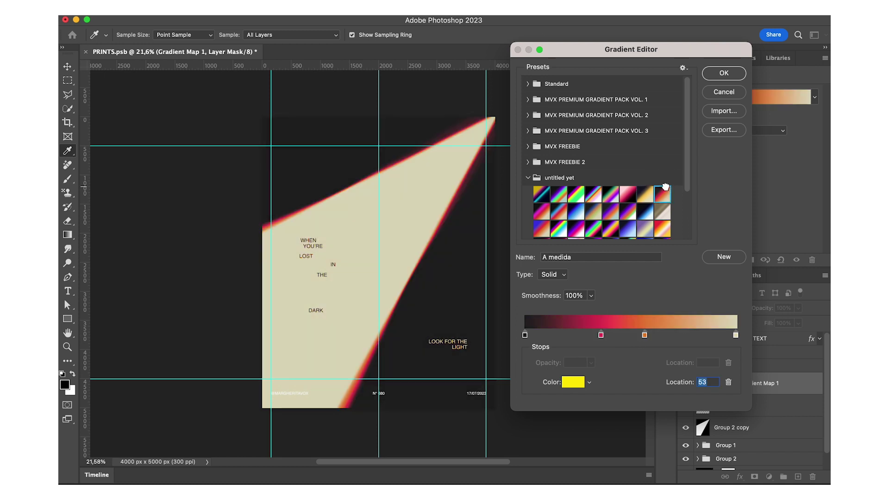
double_click(601, 335)
click(571, 231)
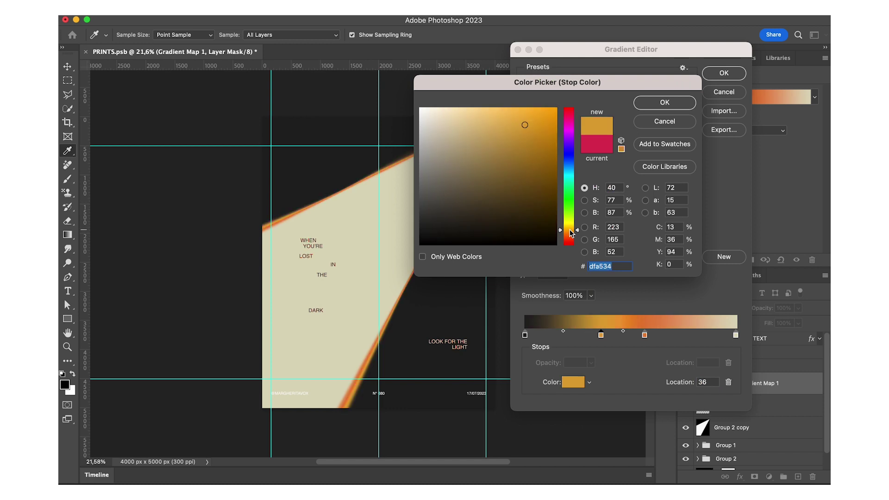
click(660, 104)
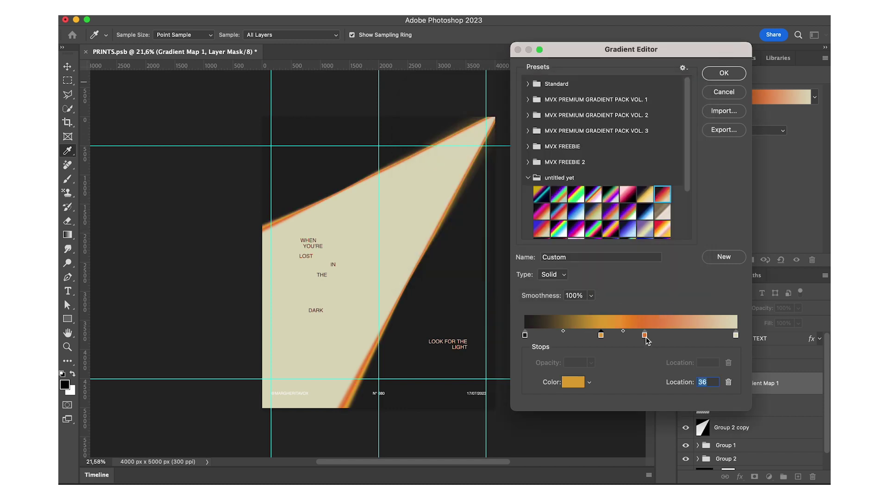
double_click(644, 335)
click(570, 227)
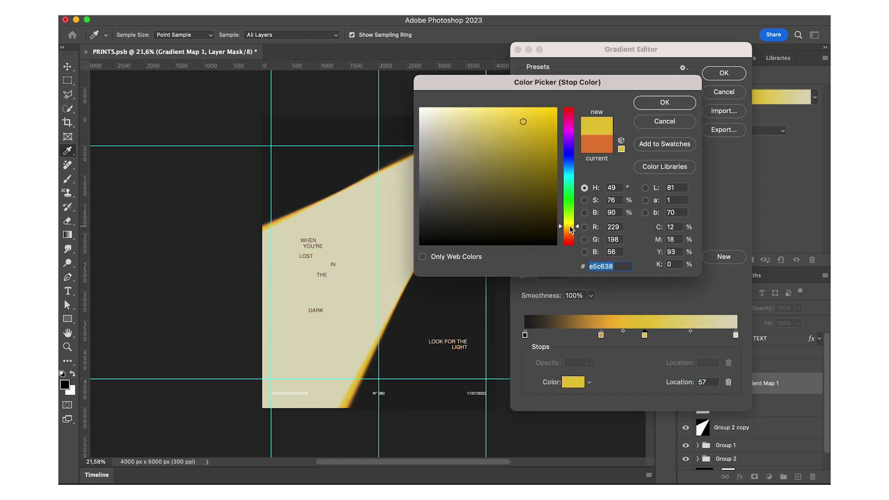
click(676, 107)
- Finish the gradient map and move Group 1 copy above Gradient Map 1
click(725, 74)
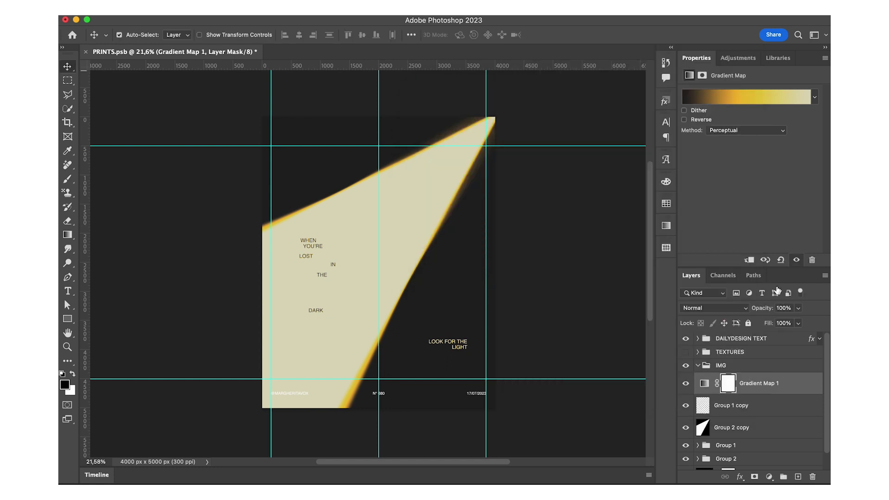
drag(772, 407, 762, 370)
scroll(537, 274, down, 2)
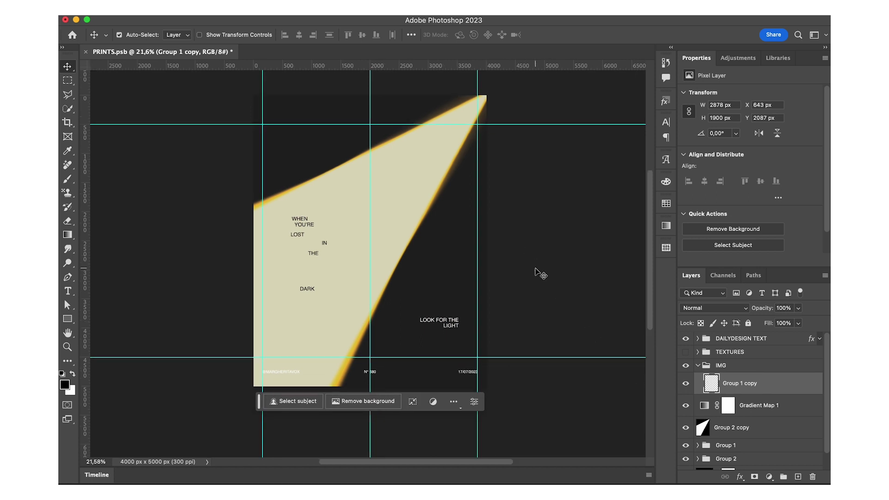
scroll(540, 274, left, 1)
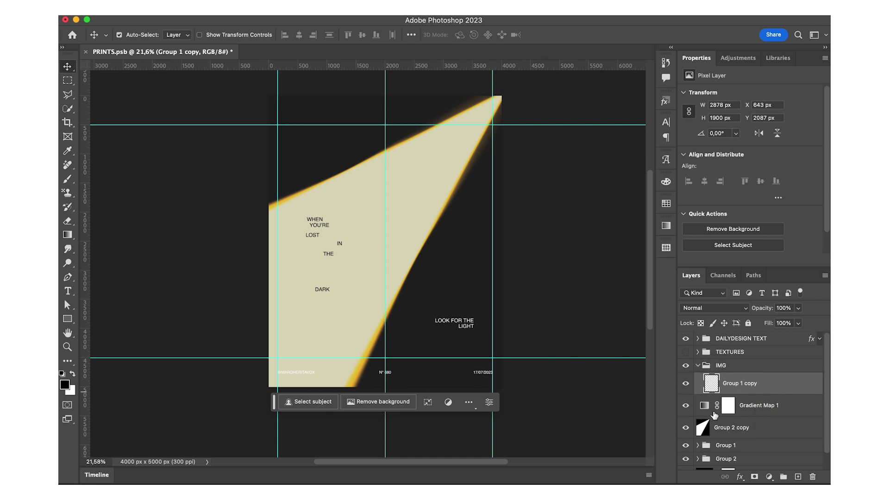
- Group the layers from Group 1 copy to Group 2 copy, then duplicate and merge the group
shift+click(751, 429)
key(ctrl+g)
key(ctrl+j)
key(ctrl+e)
- Add 10% Gaussian noise to the merged layer
click(308, 9)
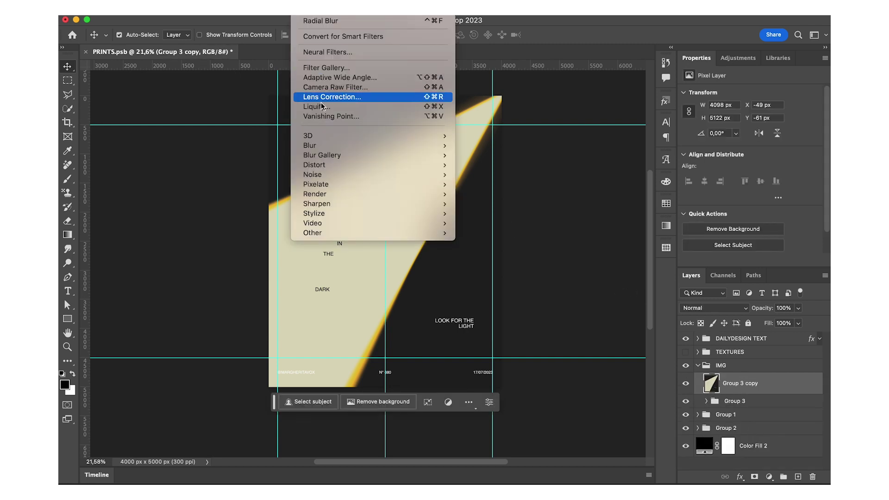
mouse_move(333, 178)
click(481, 179)
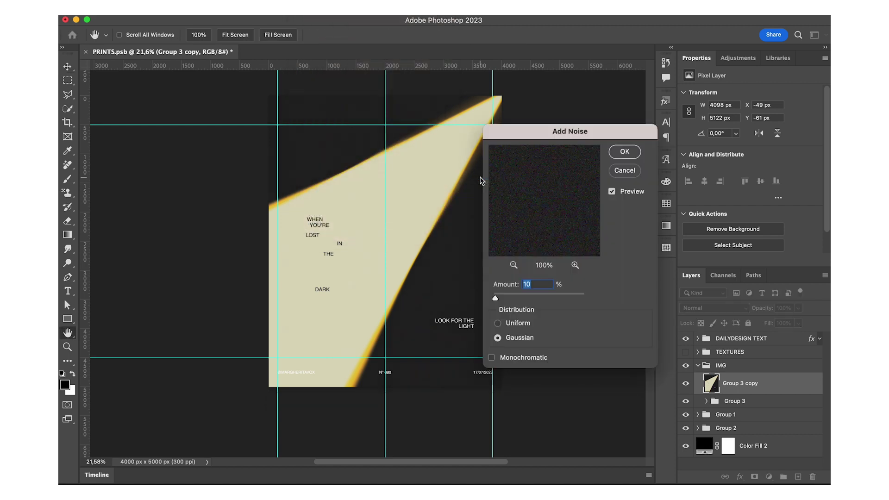
- Apply the 10% noise and make the TEXTURES group visible over the poster
key(Return)
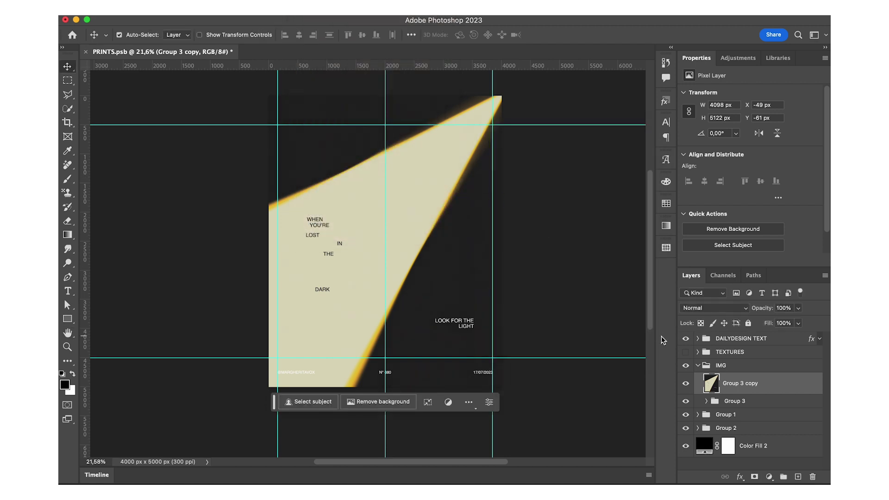
click(686, 353)
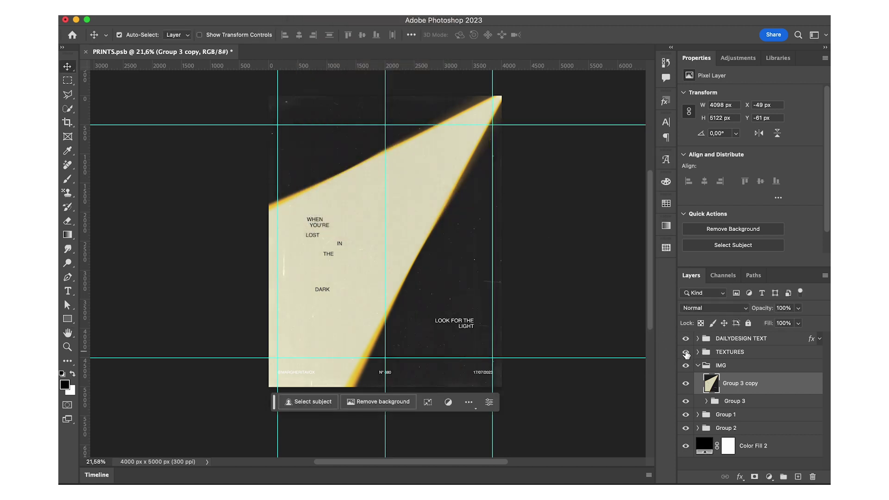